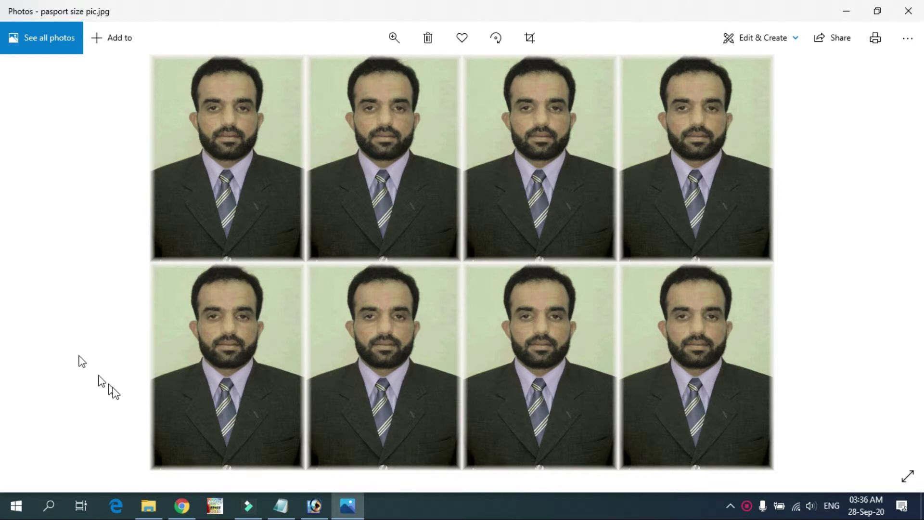
Close the Photos preview of the sample sheet and switch to an empty Photoshop workspace
click(181, 505)
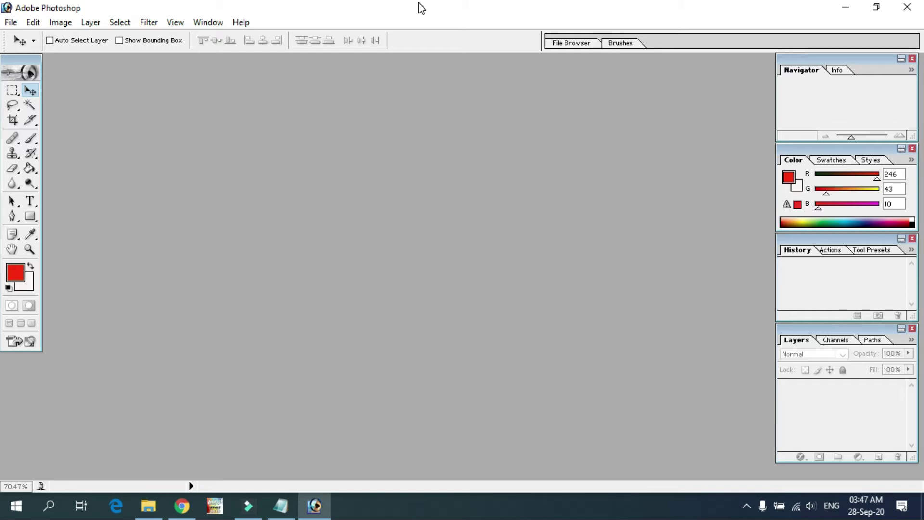
Open IMG_20170527_192606.jpg from the Desktop, leaving its missing colour profile as is
click(10, 22)
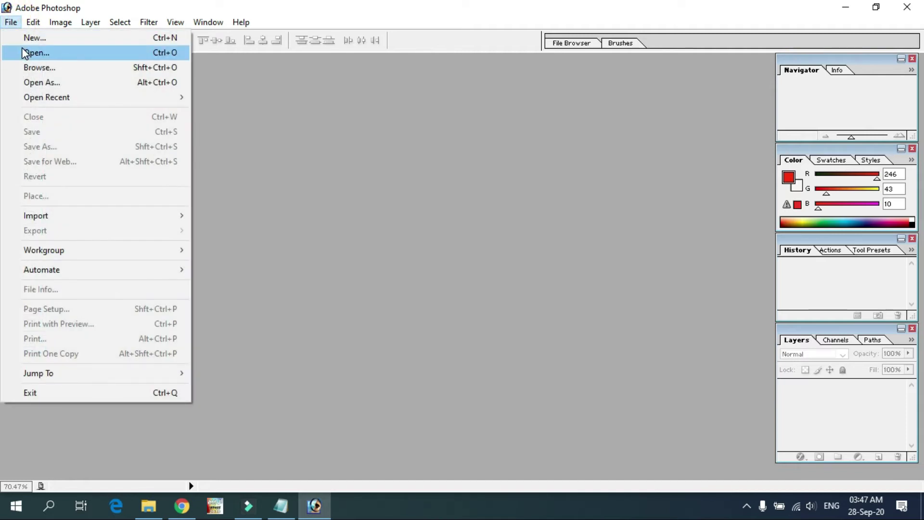
click(25, 53)
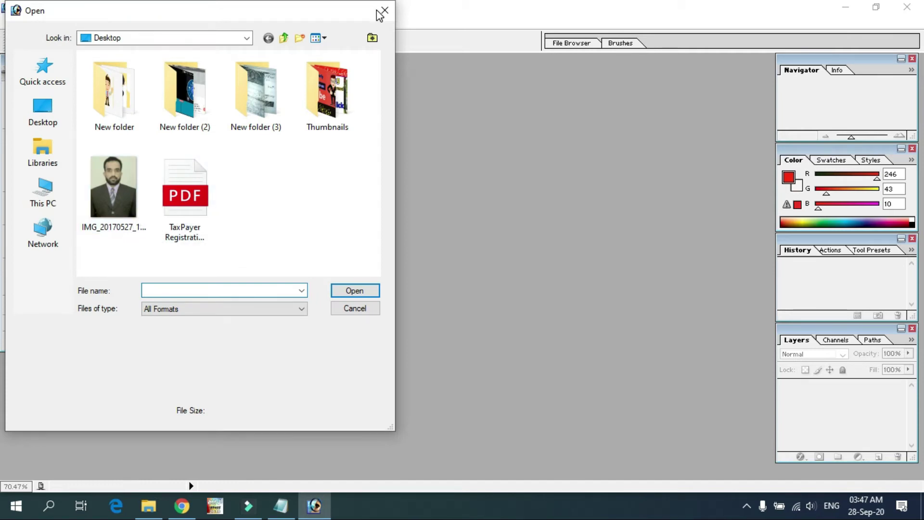
click(382, 14)
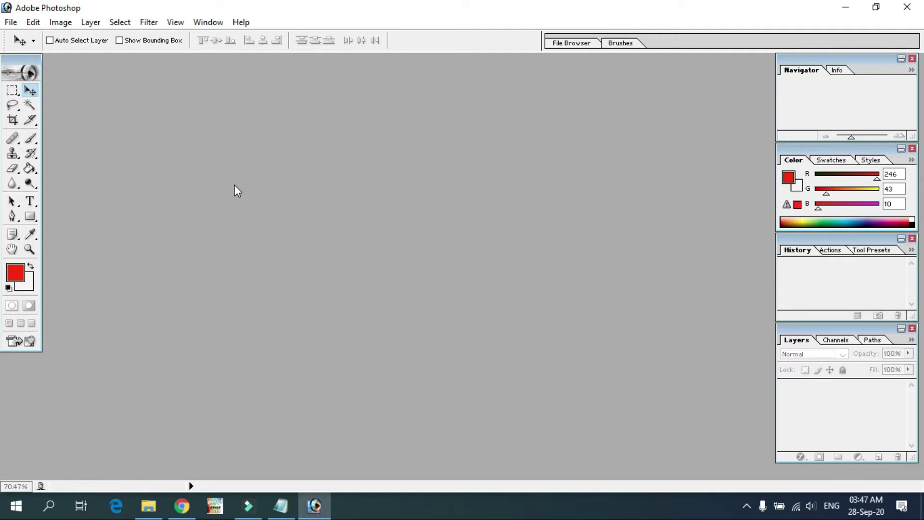
double_click(242, 199)
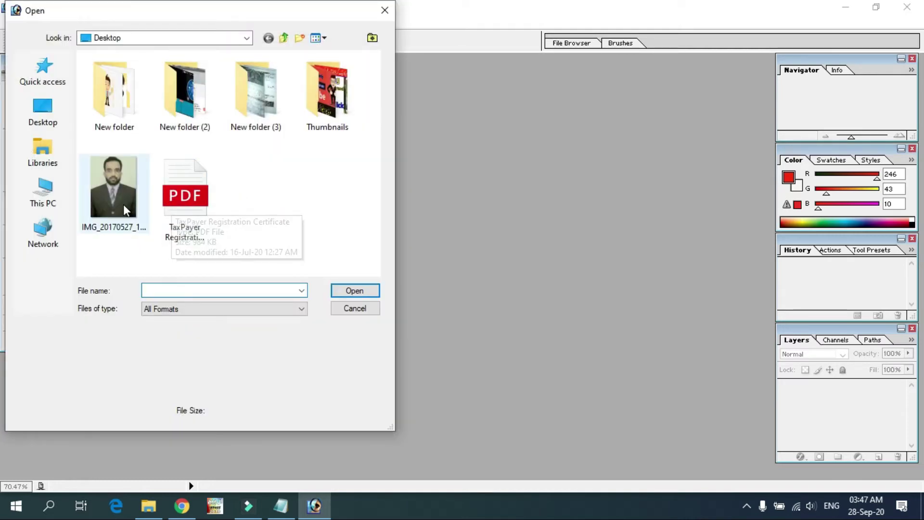
click(125, 210)
click(346, 292)
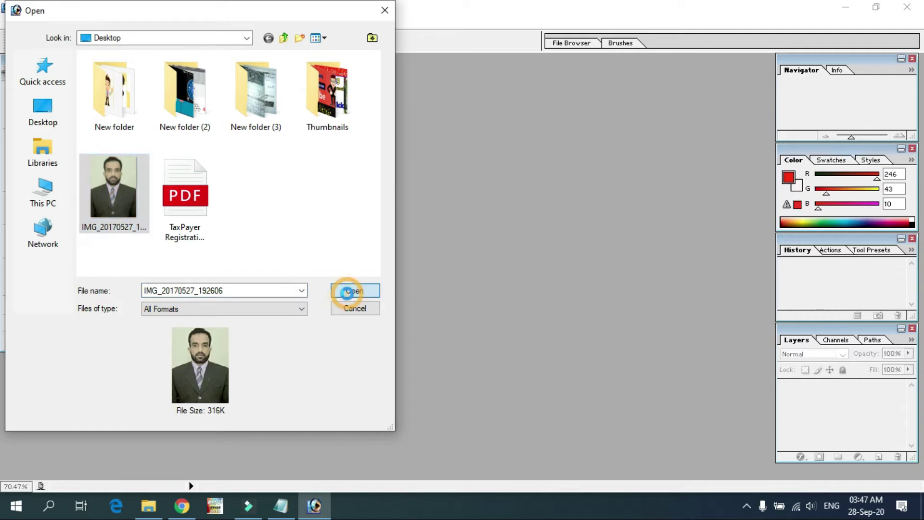
click(524, 321)
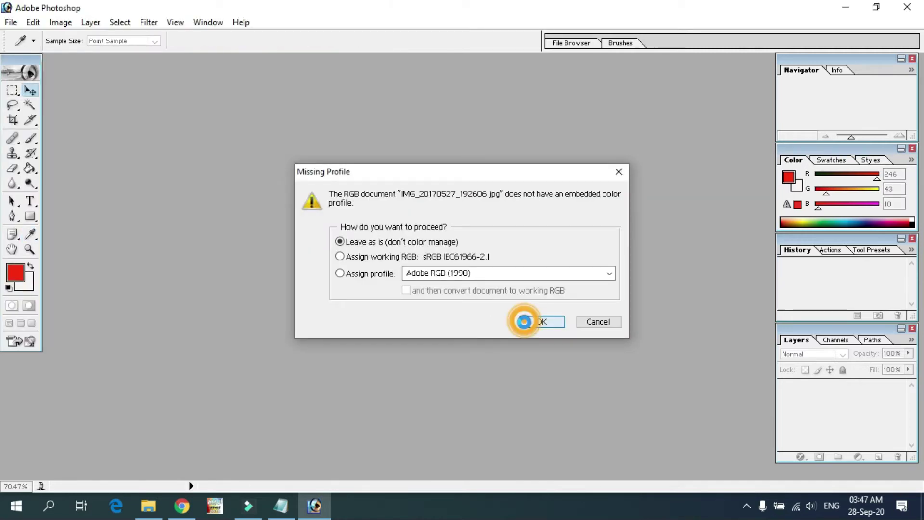
drag(162, 65, 223, 82)
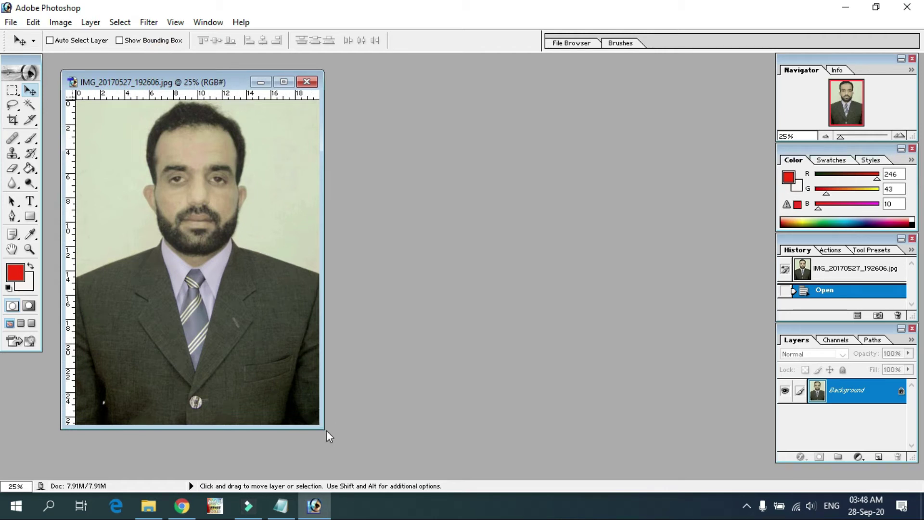
Crop the portrait to 1.5 x 2.0 in at 300 pixels/inch around the head and shoulders
drag(325, 429, 350, 450)
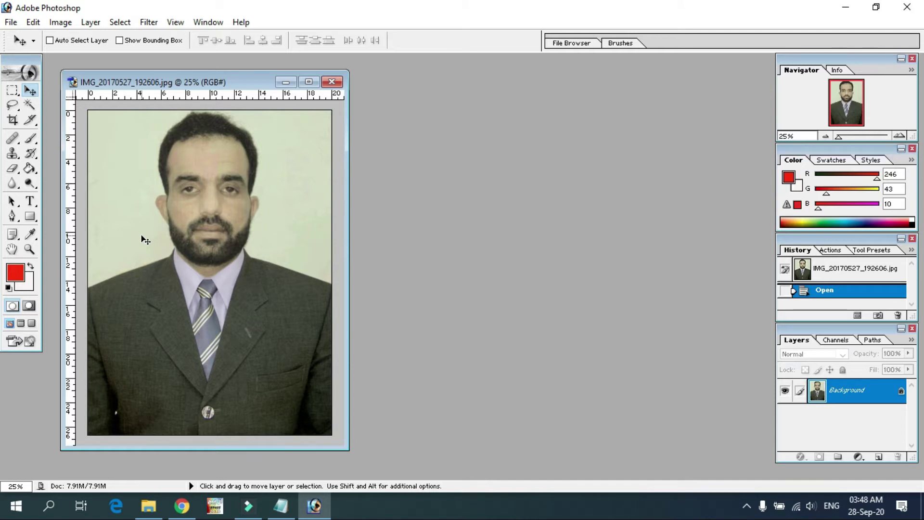
click(13, 121)
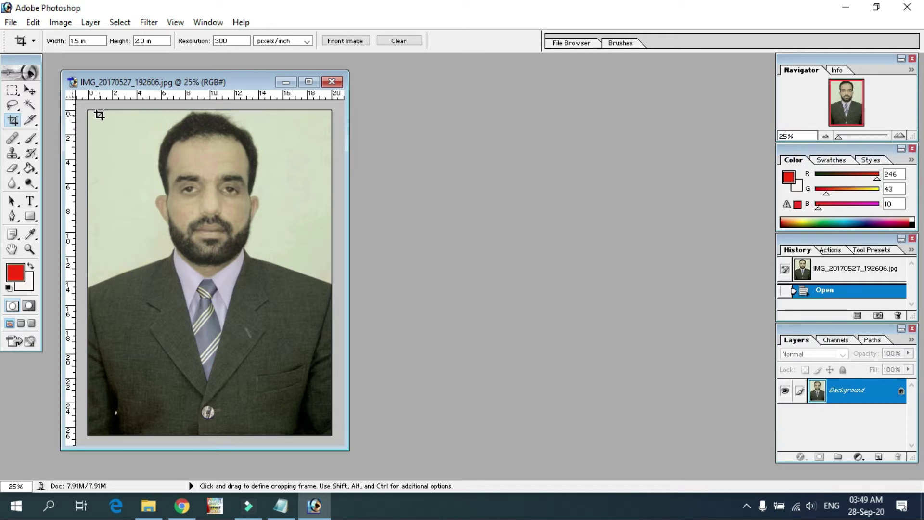
mouse_move(100, 110)
mouse_down()
mouse_move(292, 424)
mouse_move(310, 480)
mouse_move(323, 482)
mouse_up()
drag(323, 481, 320, 480)
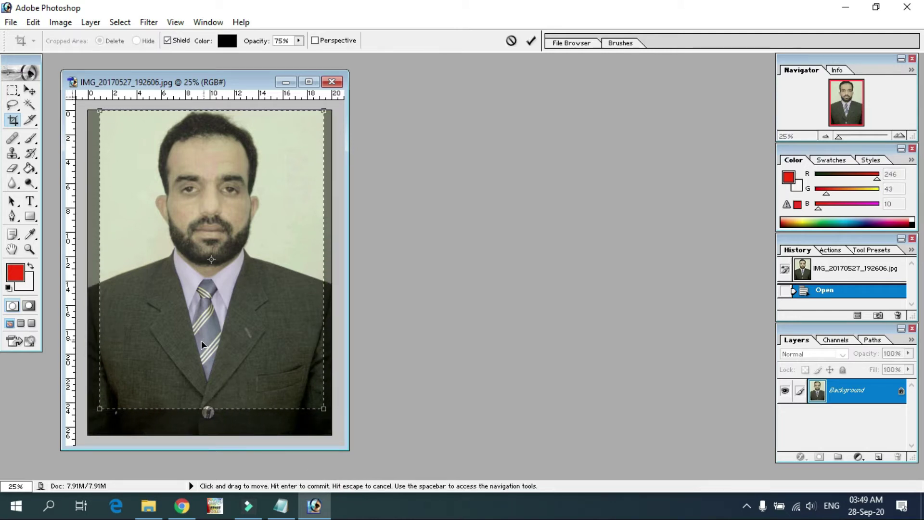
click(29, 90)
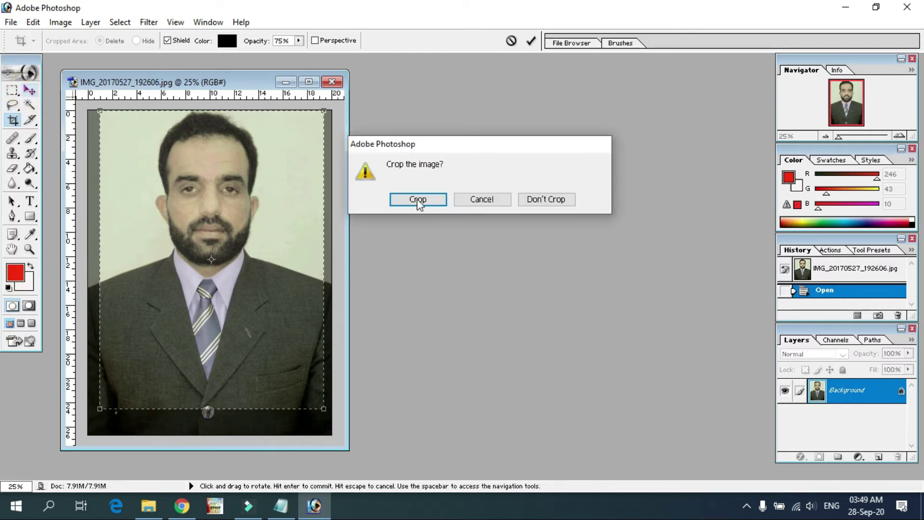
click(422, 201)
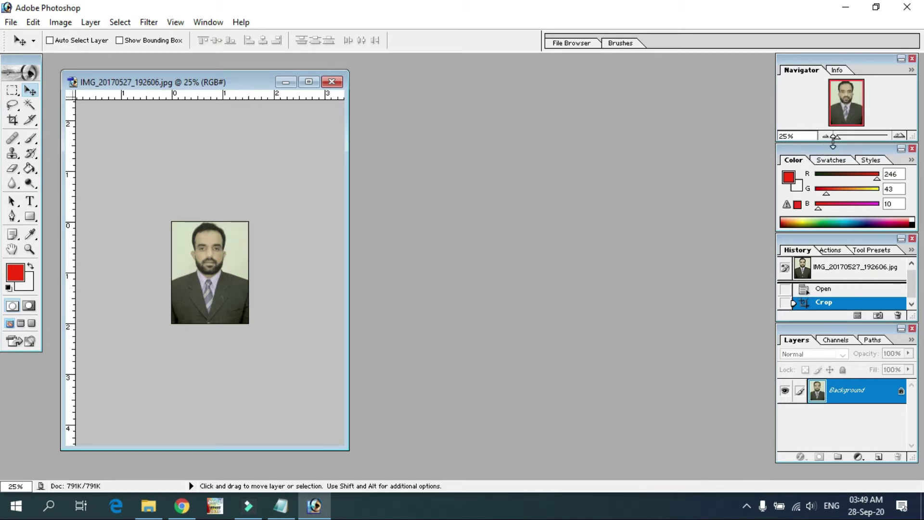
Zoom in with the Navigator slider so the cropped photo fills the window
drag(838, 138, 848, 141)
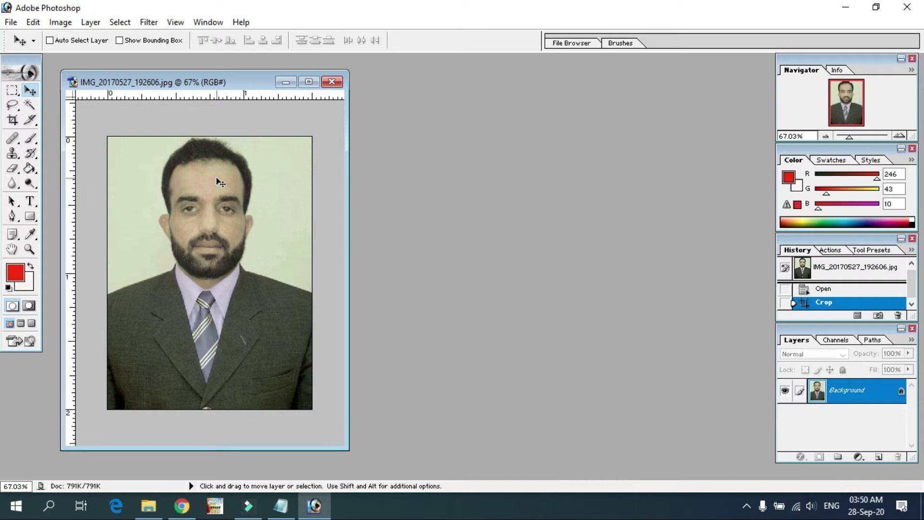
Apply a gentle Curves adjustment that slightly brightens the portrait's midtones
key(ctrl+m)
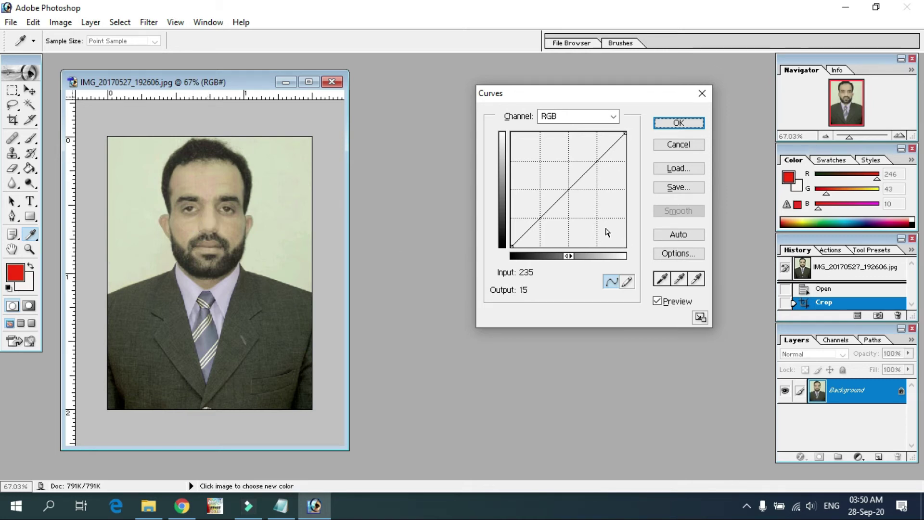
drag(568, 190, 561, 184)
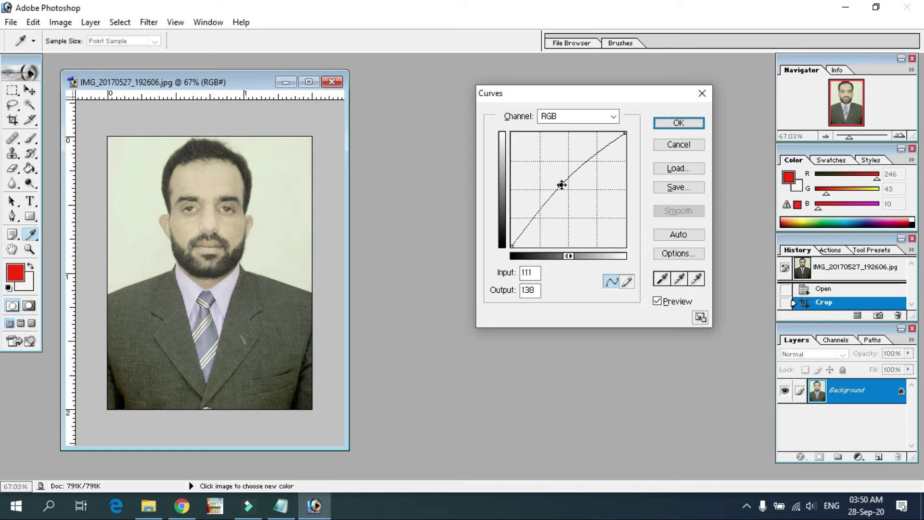
drag(561, 184, 571, 191)
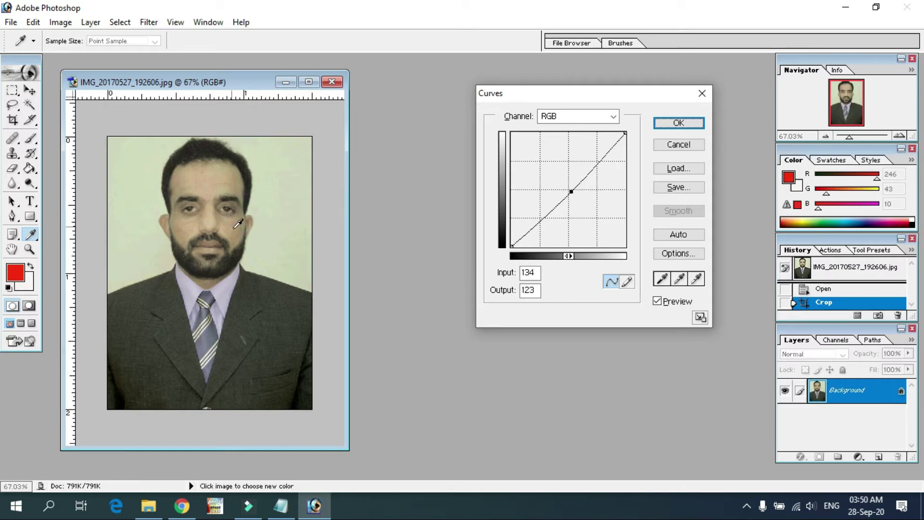
click(672, 125)
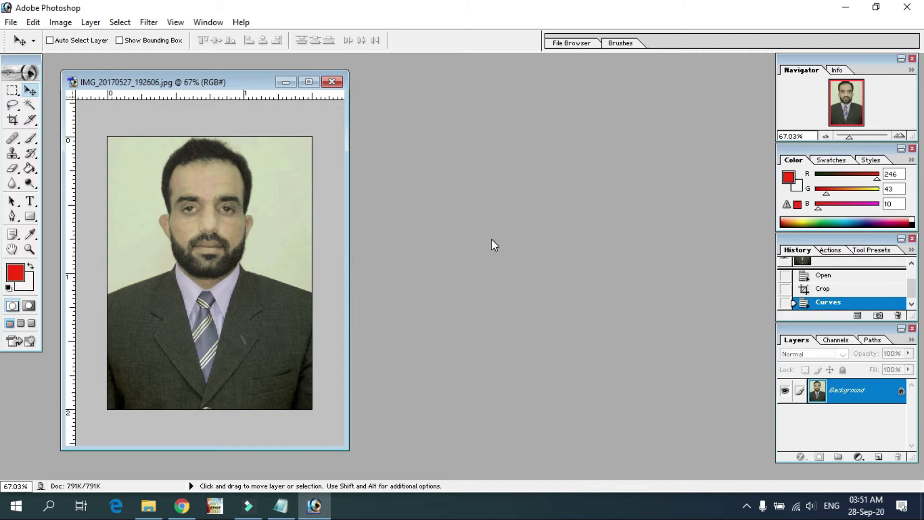
Free-transform the whole canvas to 102.6% width, nudging it left, then deselect
key(ctrl+a)
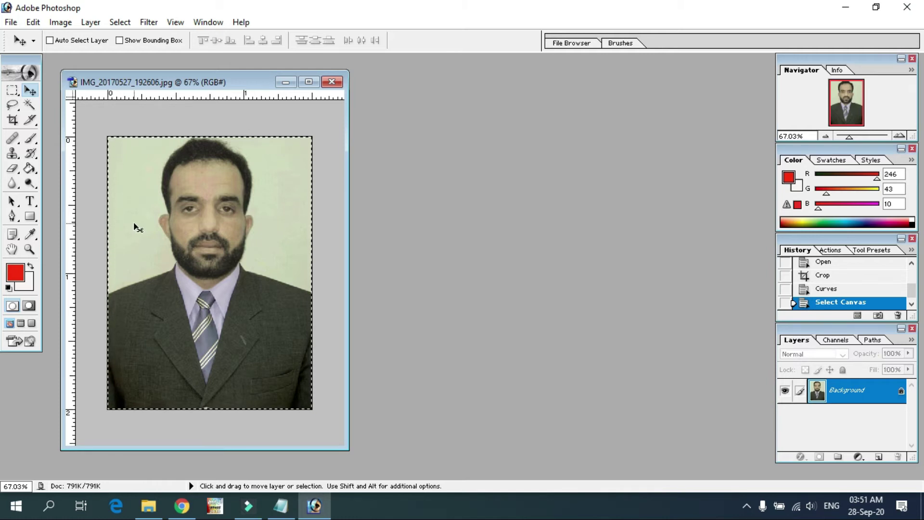
key(ctrl+t)
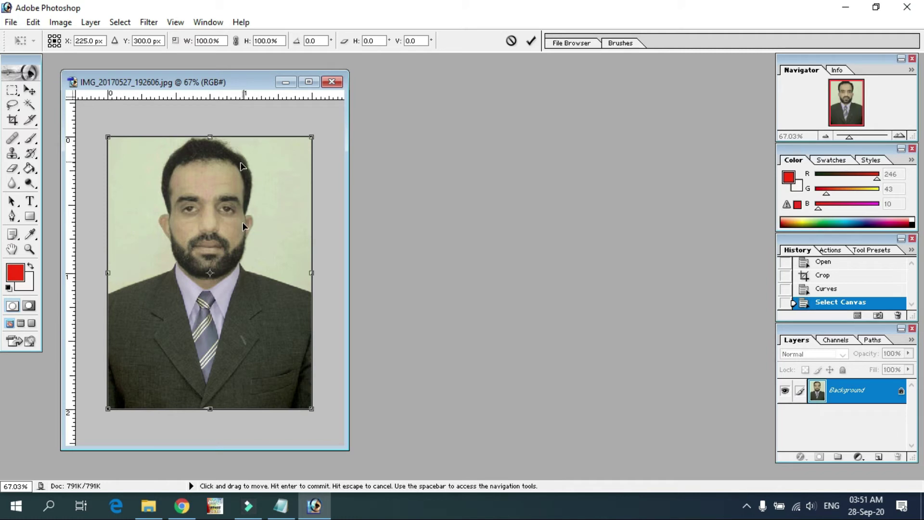
drag(251, 247, 248, 250)
click(312, 283)
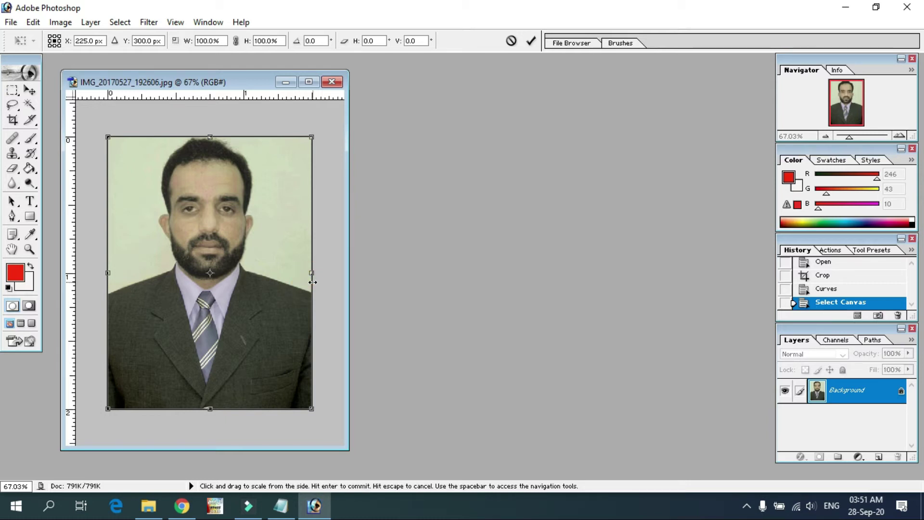
drag(314, 282, 315, 282)
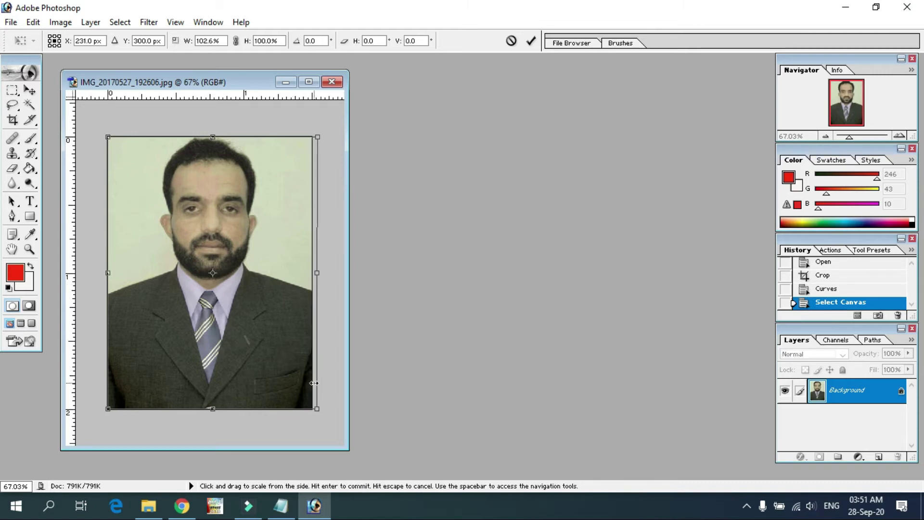
key(Return)
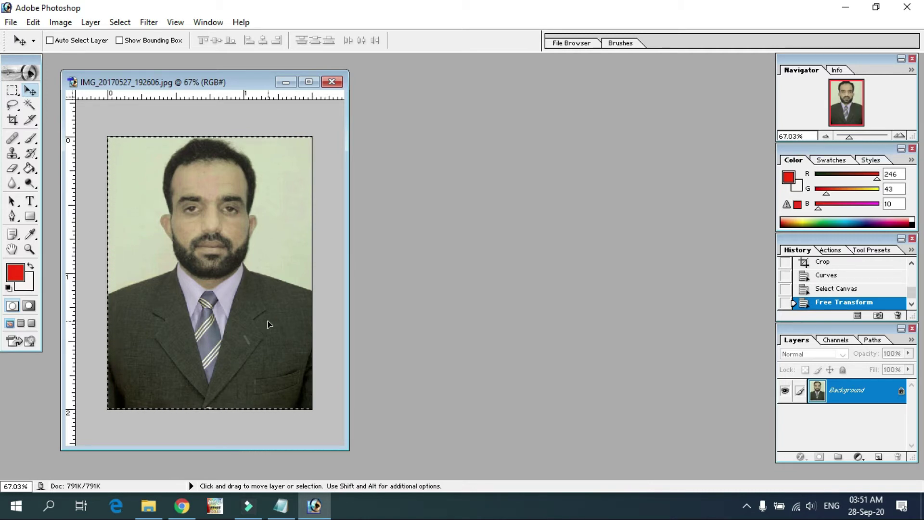
key(ctrl+d)
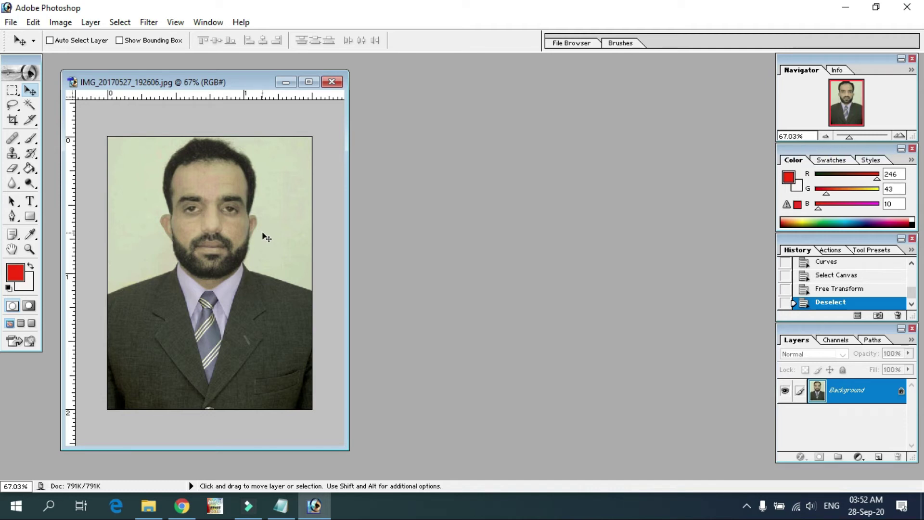
click(37, 24)
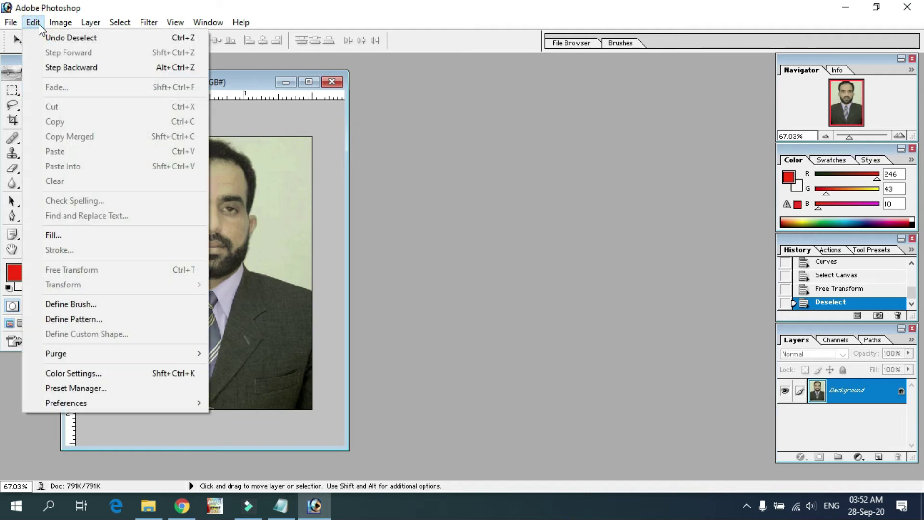
click(52, 25)
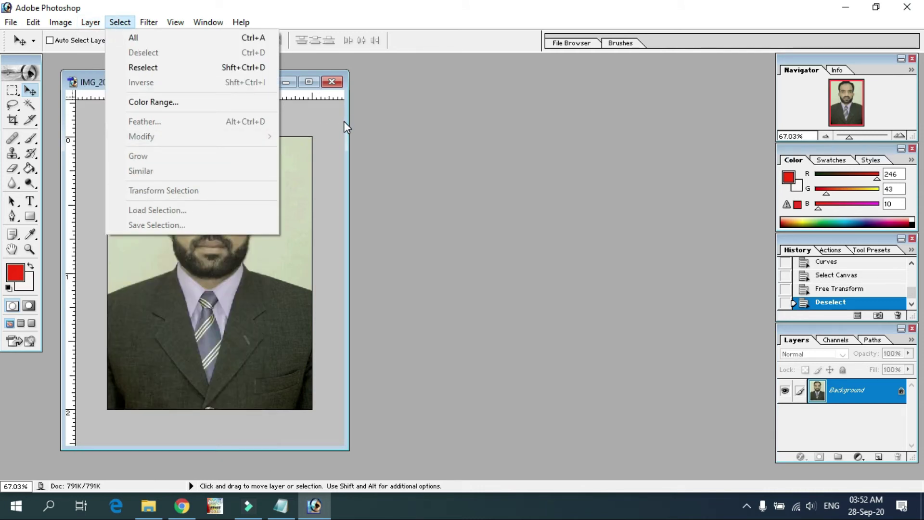
click(391, 129)
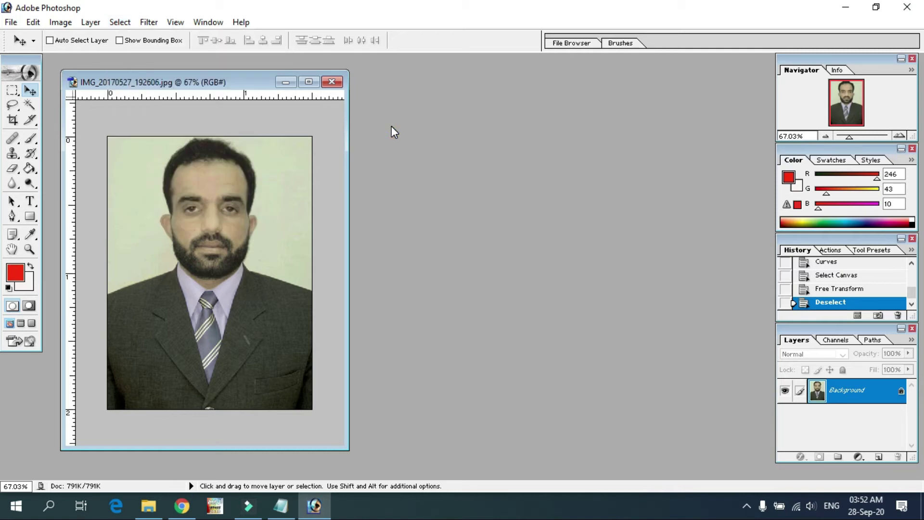
Select the whole canvas and turn the selection into a border around its edges
key(ctrl+a)
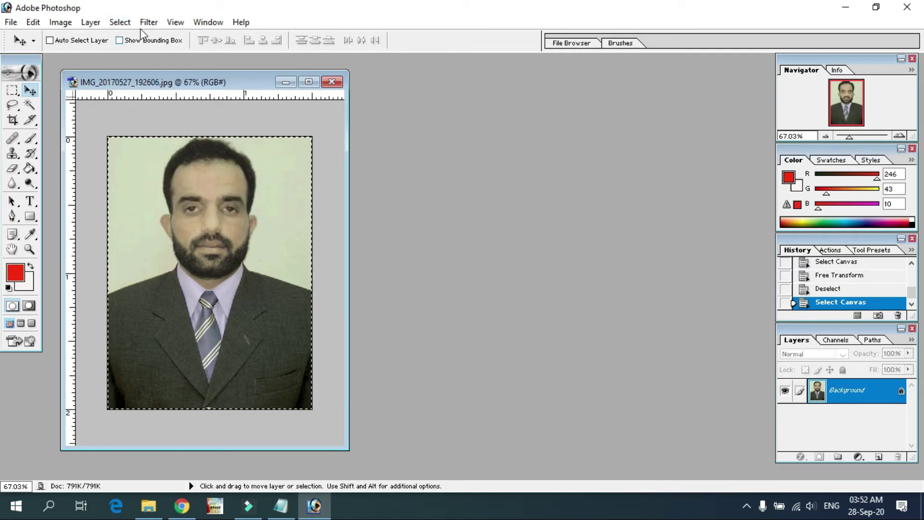
click(120, 25)
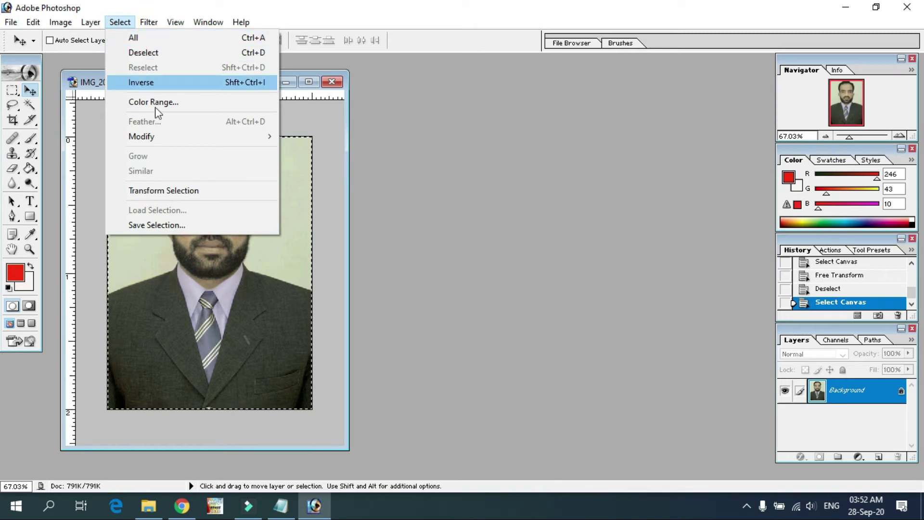
mouse_move(142, 137)
click(315, 140)
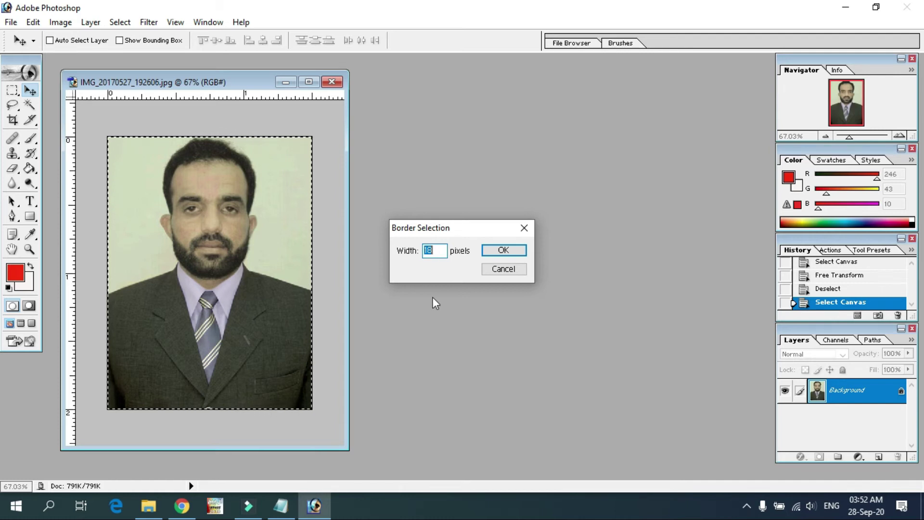
click(505, 252)
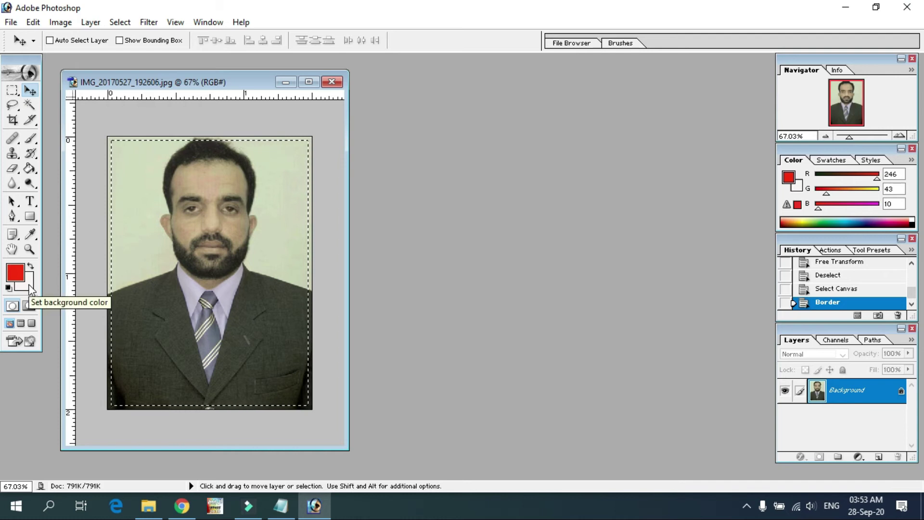
Clear the border to a FAF5F5 near-white background colour, then deselect
click(28, 284)
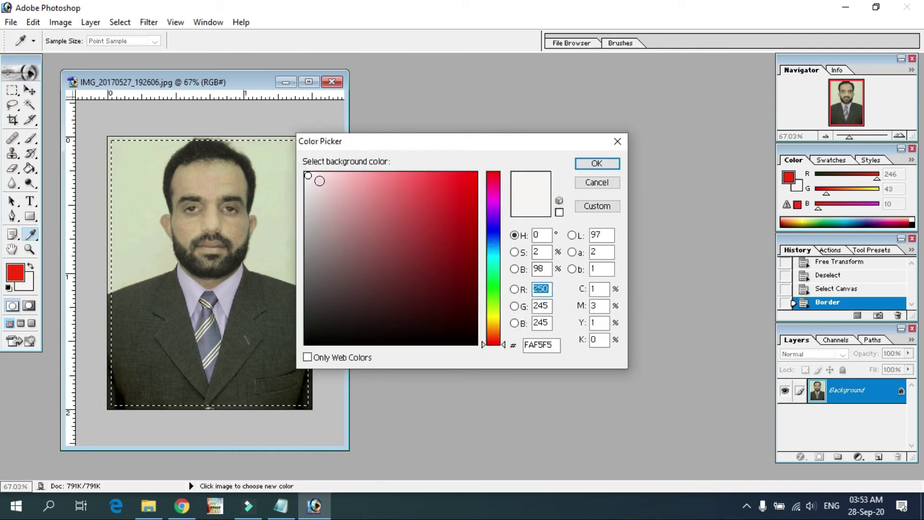
click(596, 163)
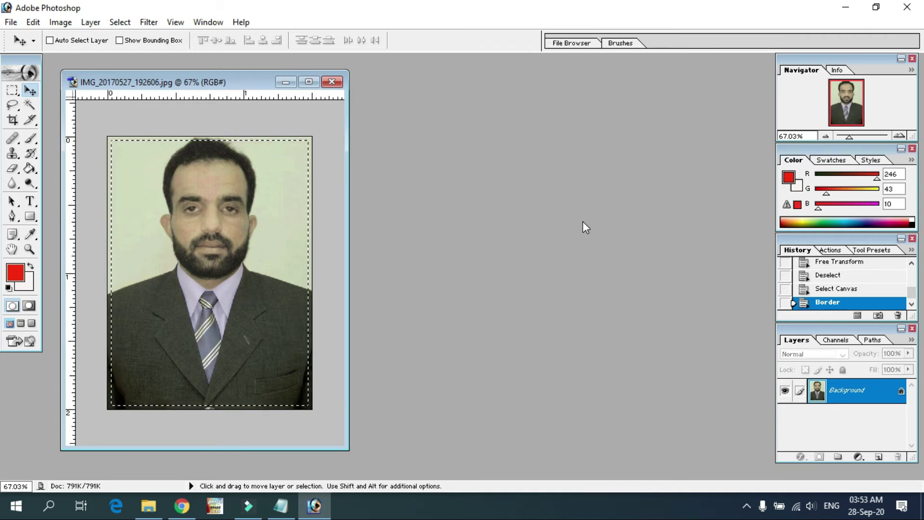
key(Delete)
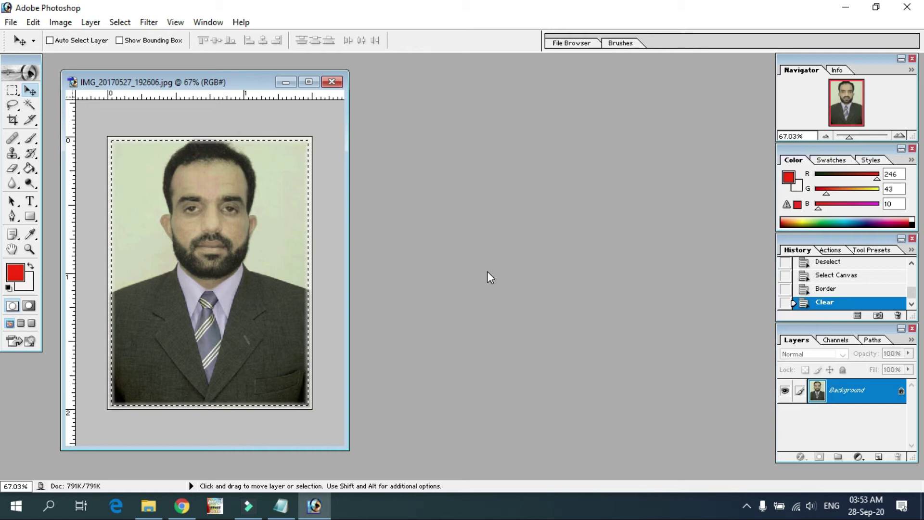
key(ctrl+d)
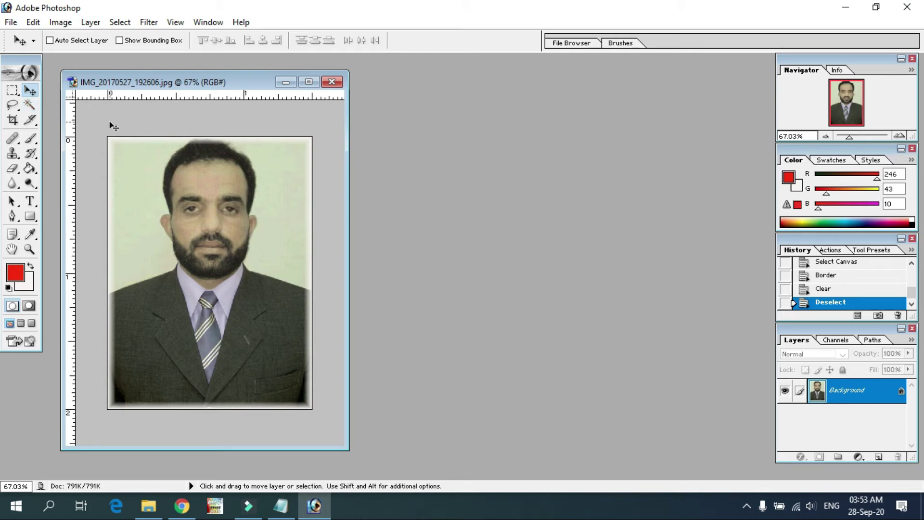
Define the bordered portrait as a pattern named 123
click(31, 23)
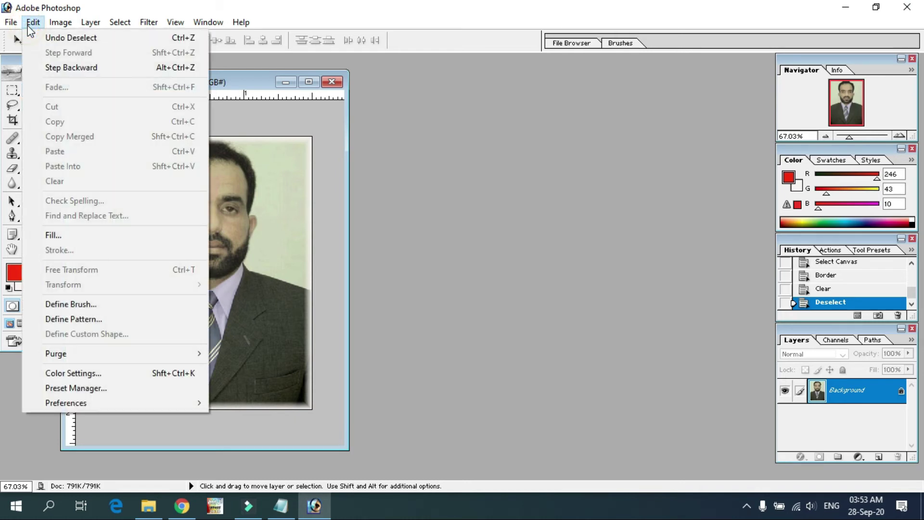
click(69, 319)
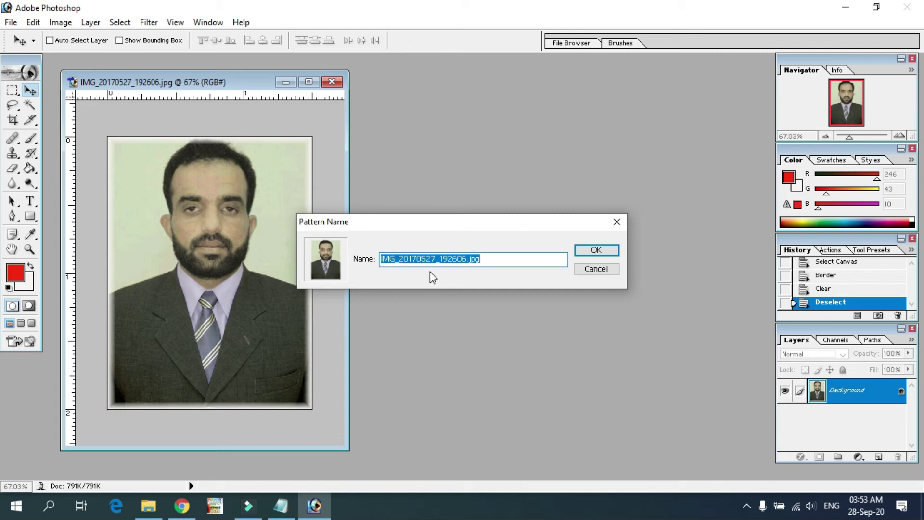
text(123)
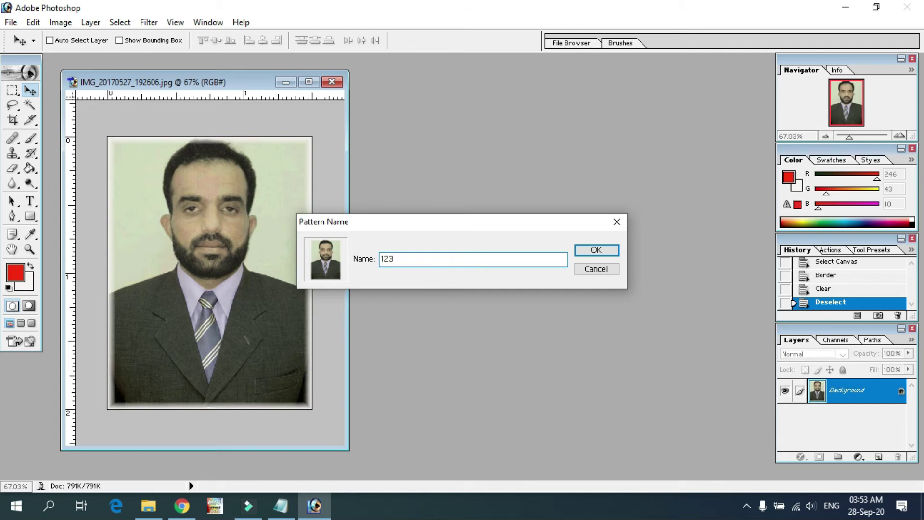
click(590, 250)
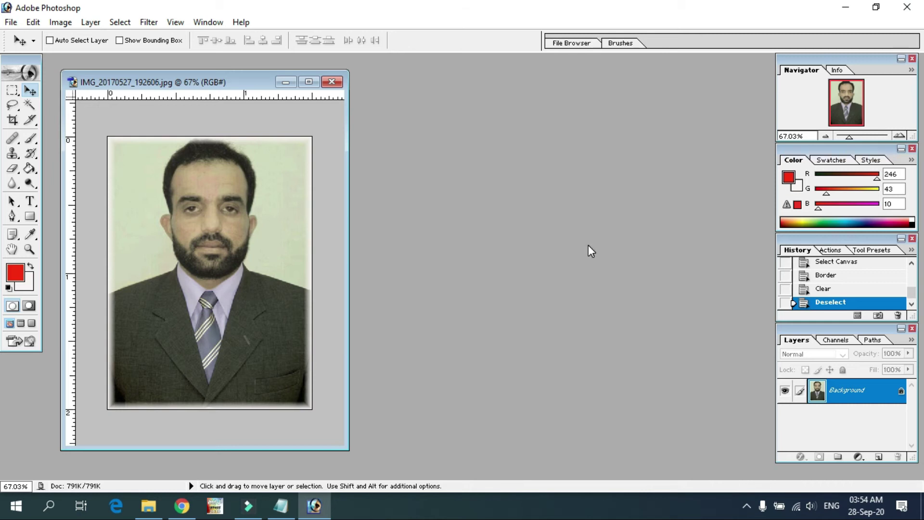
Create a new transparent document from the 4 x 6 inch preset at 300 pixels/inch
click(12, 24)
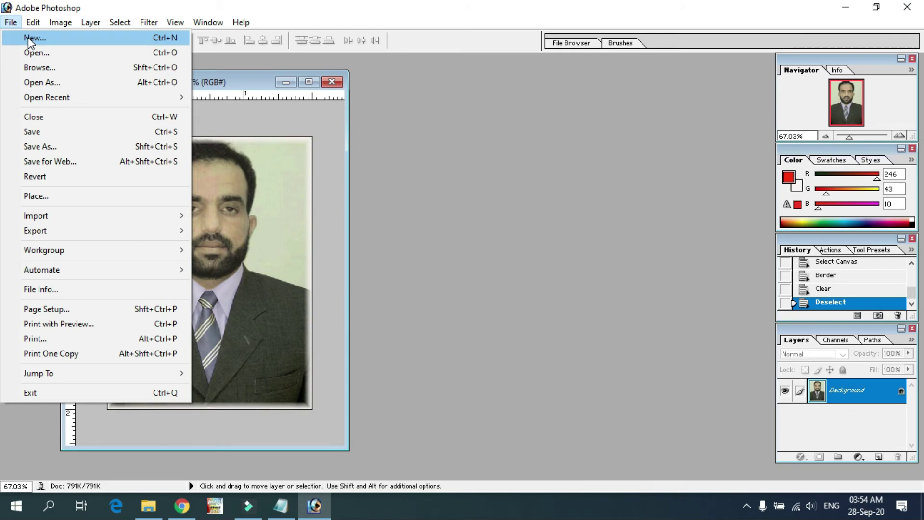
click(28, 38)
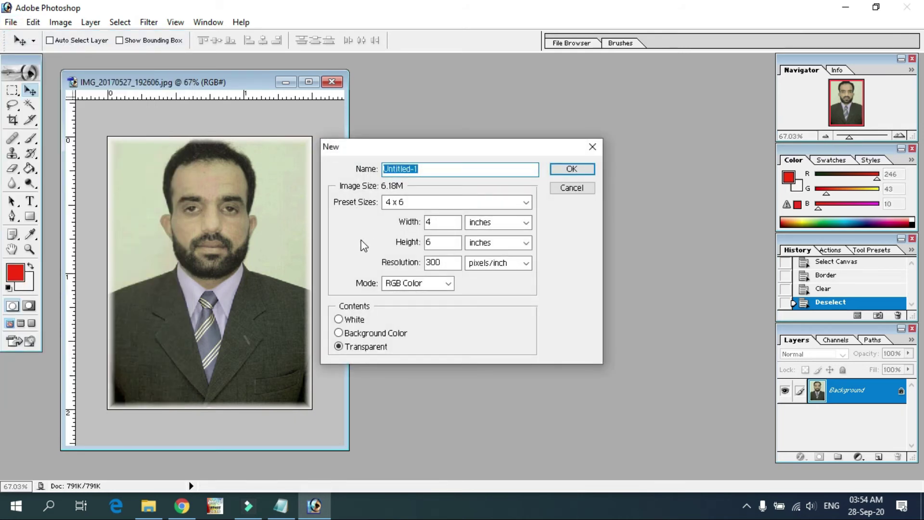
click(527, 206)
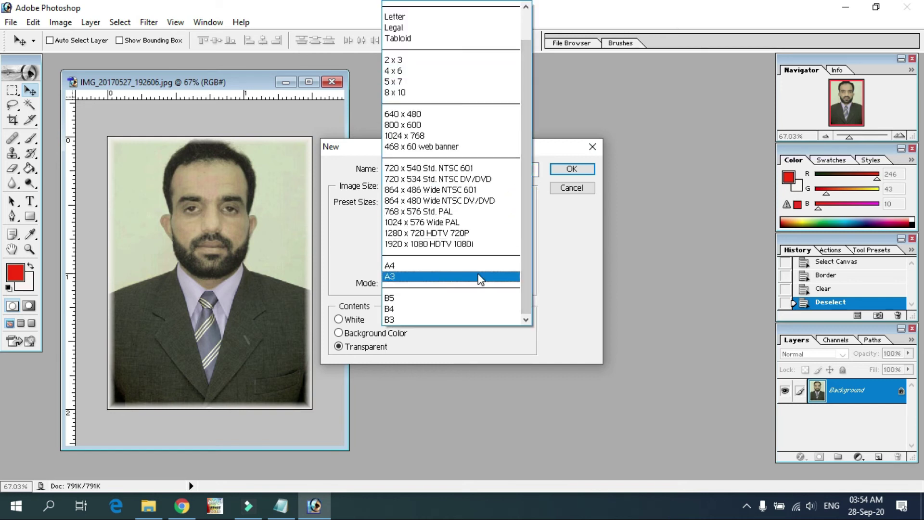
scroll(478, 274, up, 1)
scroll(478, 273, up, 1)
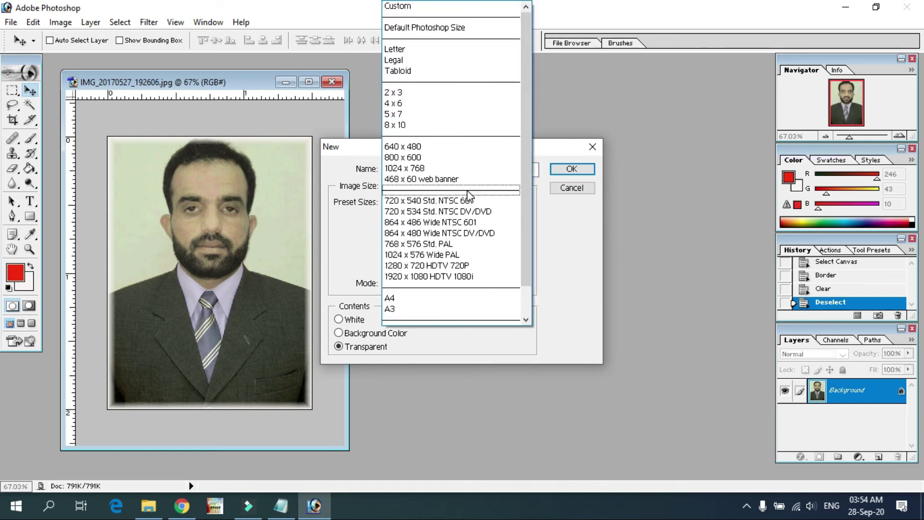
click(418, 103)
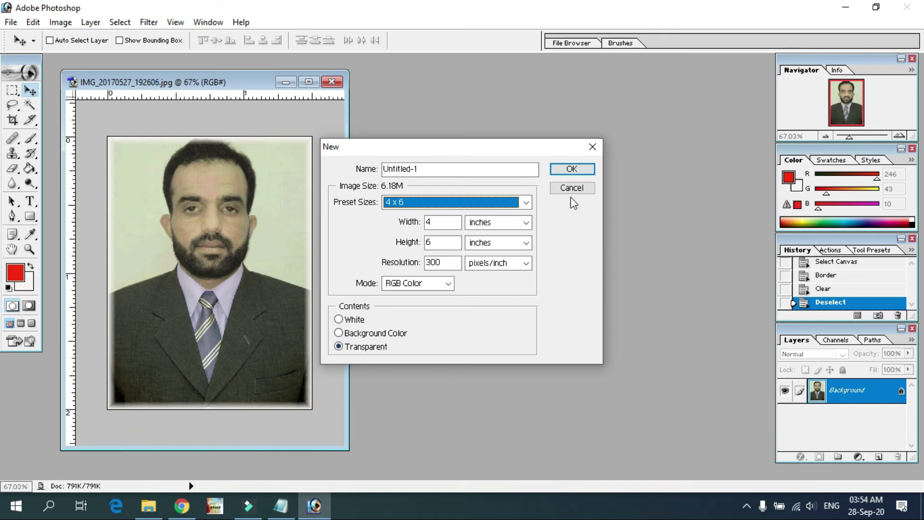
click(571, 170)
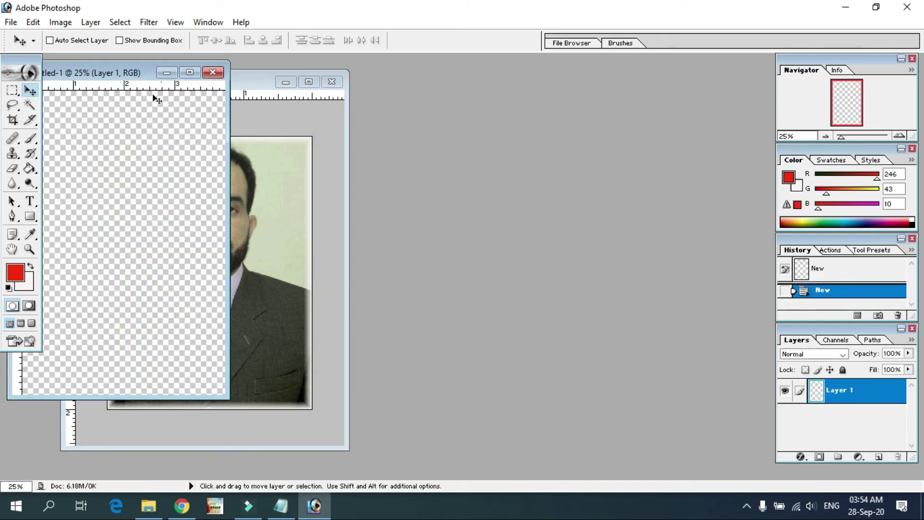
Rotate the blank canvas 90° to landscape and enlarge its document window
drag(141, 76, 550, 110)
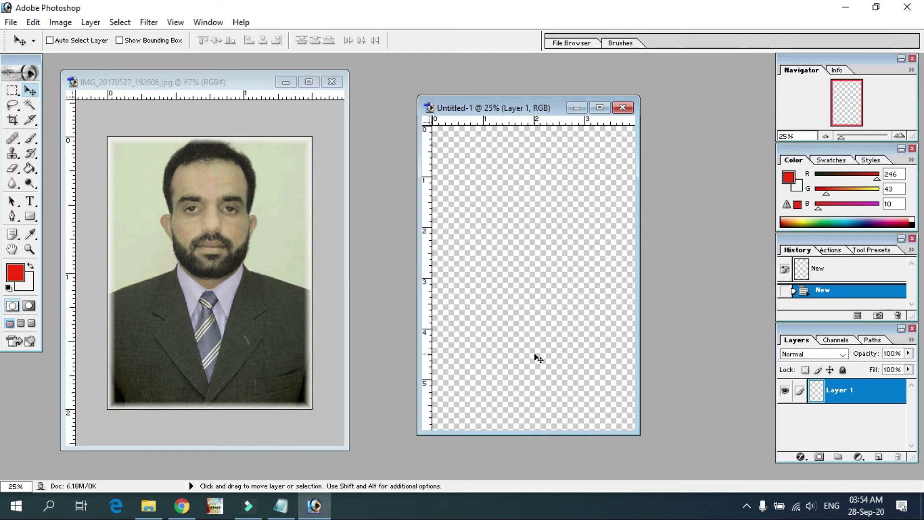
click(90, 23)
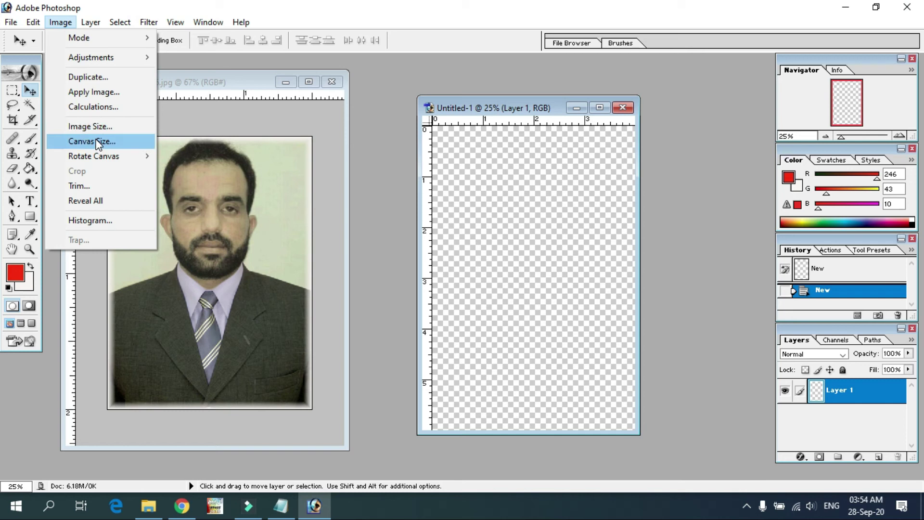
mouse_move(94, 156)
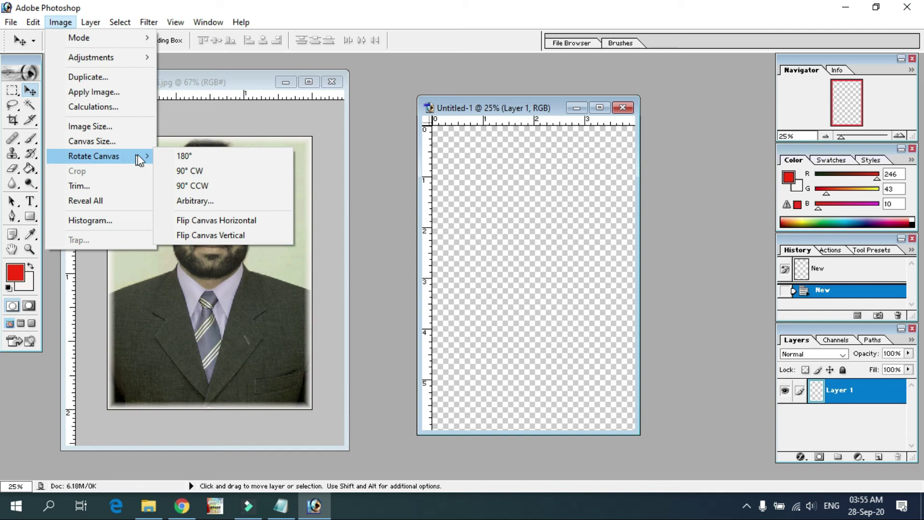
click(186, 171)
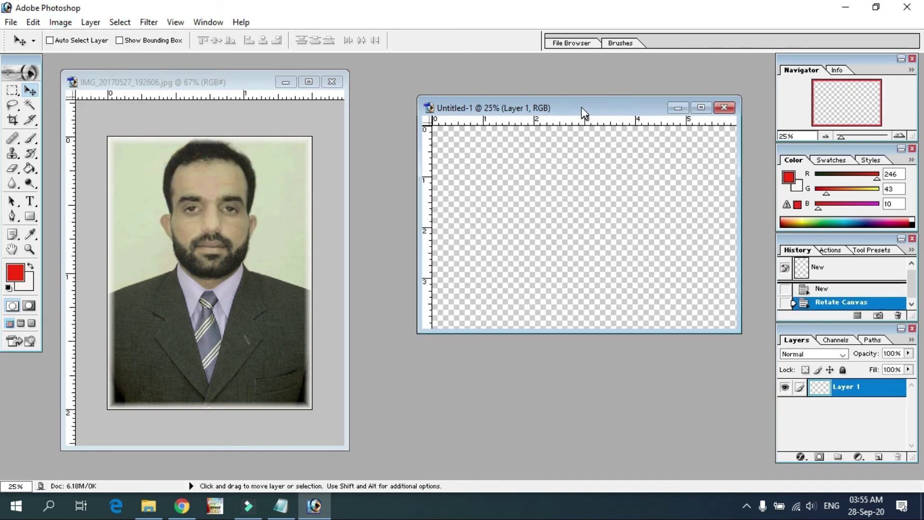
drag(581, 106, 555, 100)
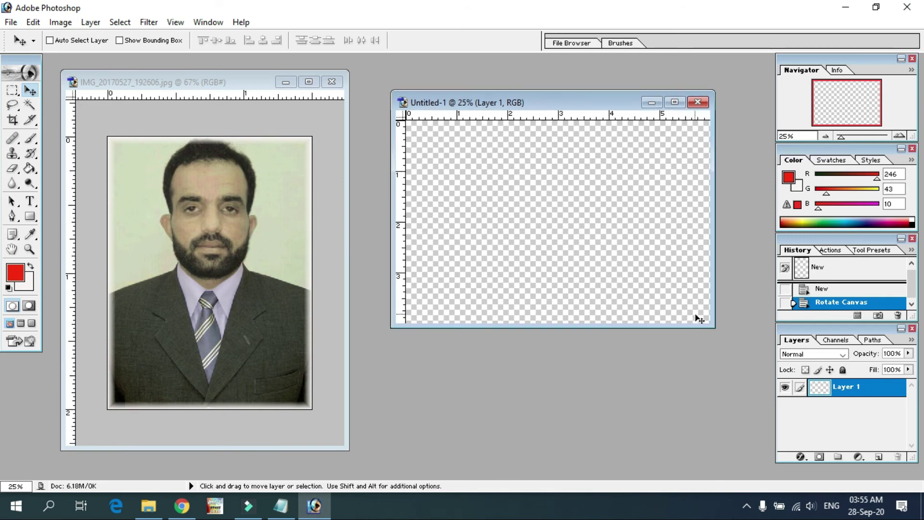
drag(705, 326, 741, 355)
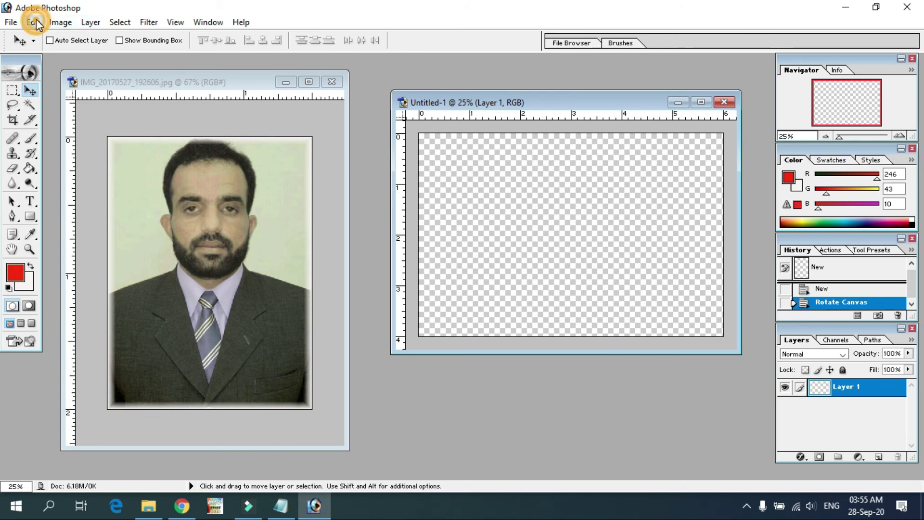
Fill the canvas with the saved portrait pattern via Edit > Fill, using Pattern
click(33, 22)
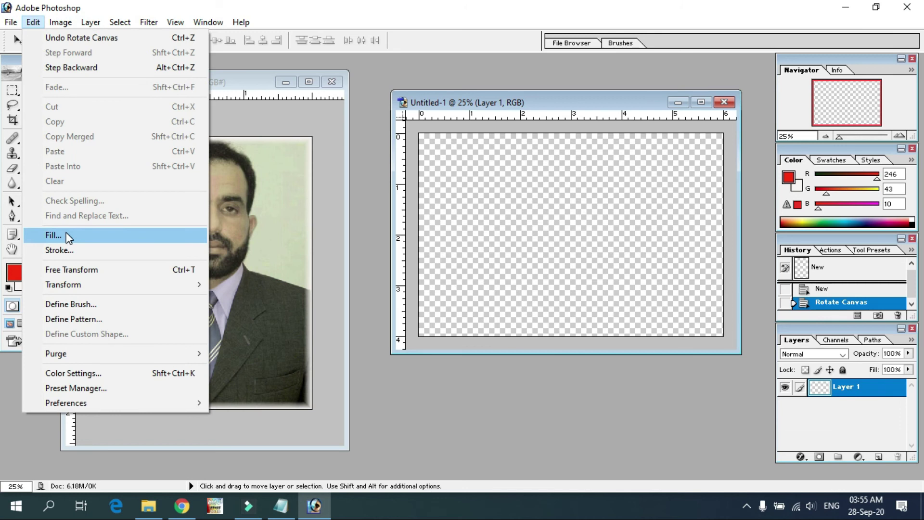
click(53, 235)
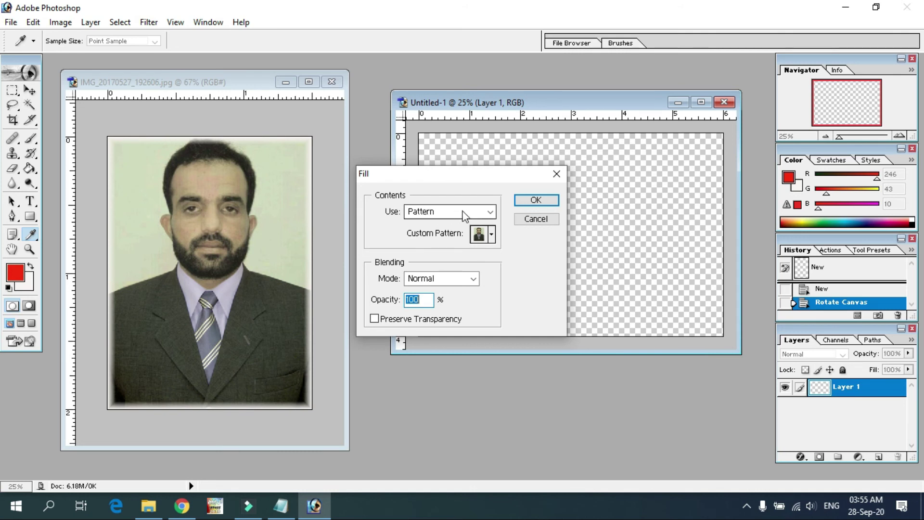
click(490, 212)
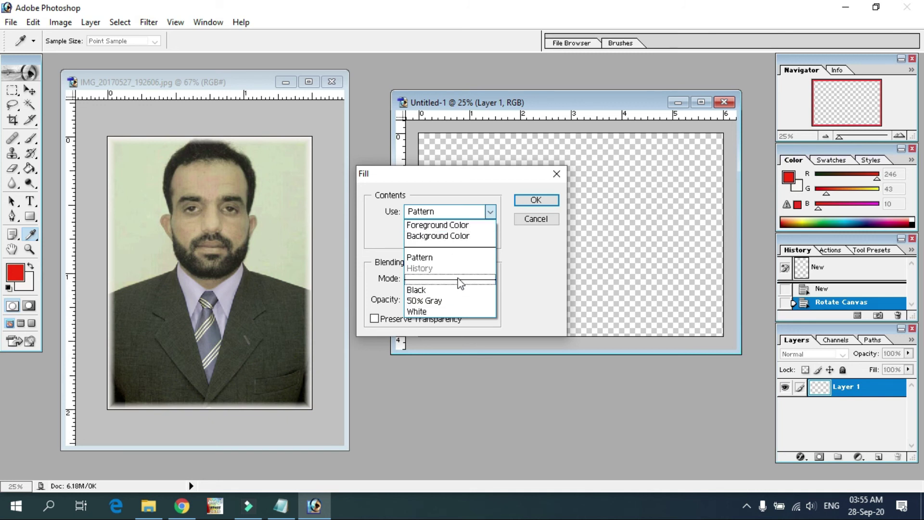
click(437, 258)
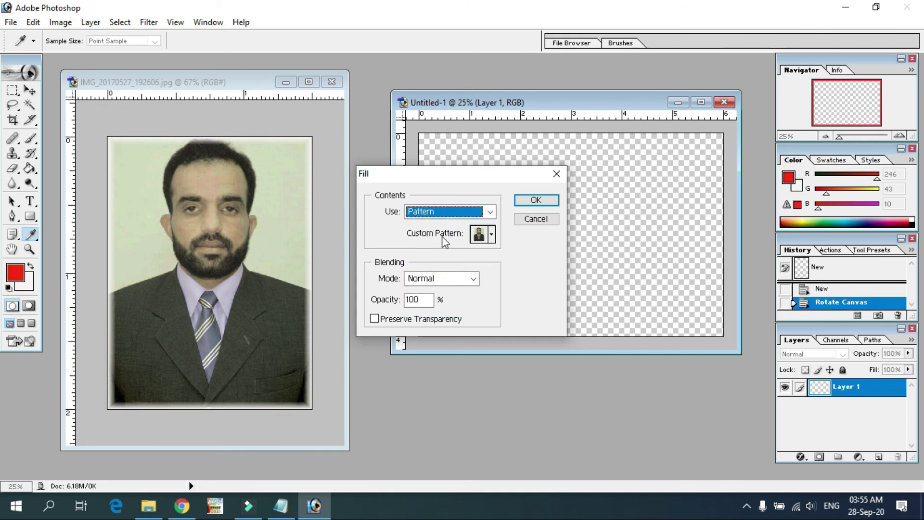
click(491, 233)
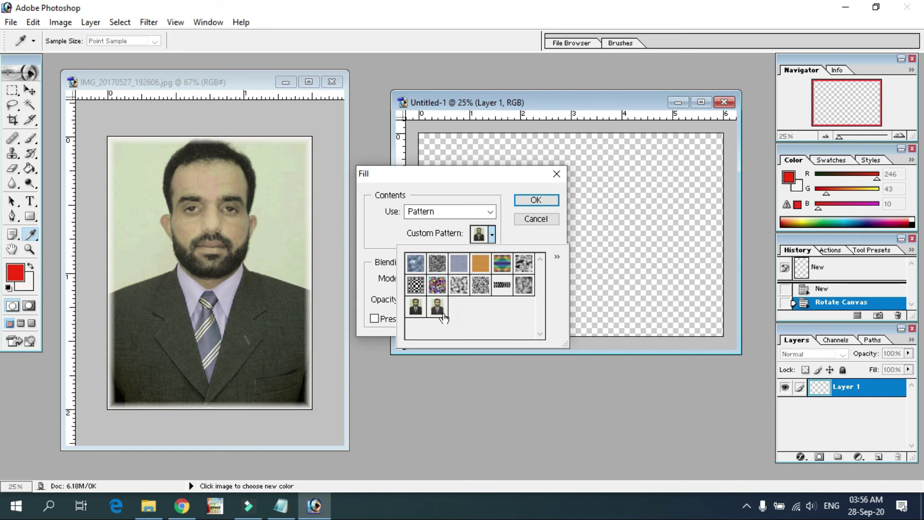
click(437, 312)
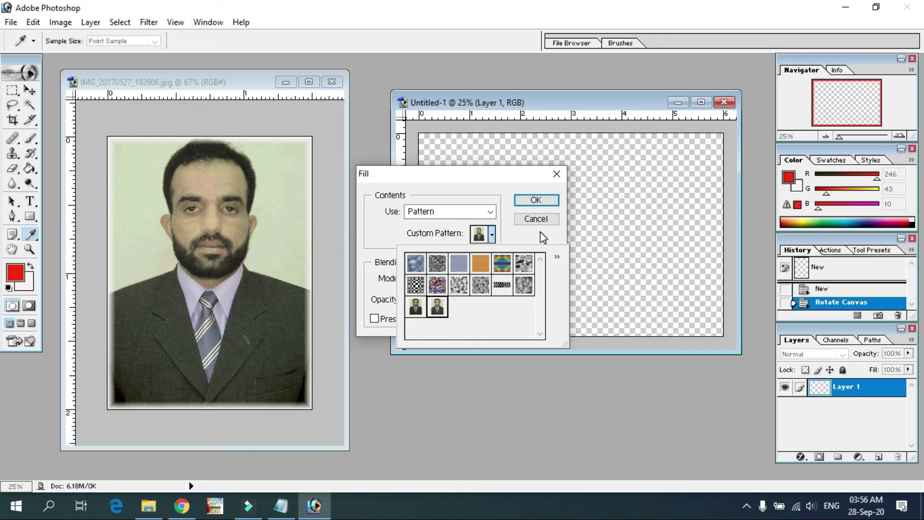
click(539, 206)
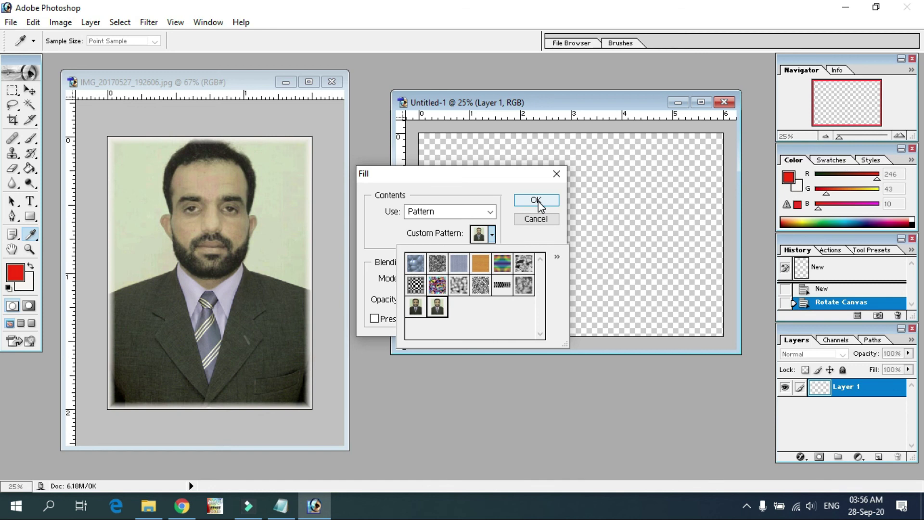
click(539, 206)
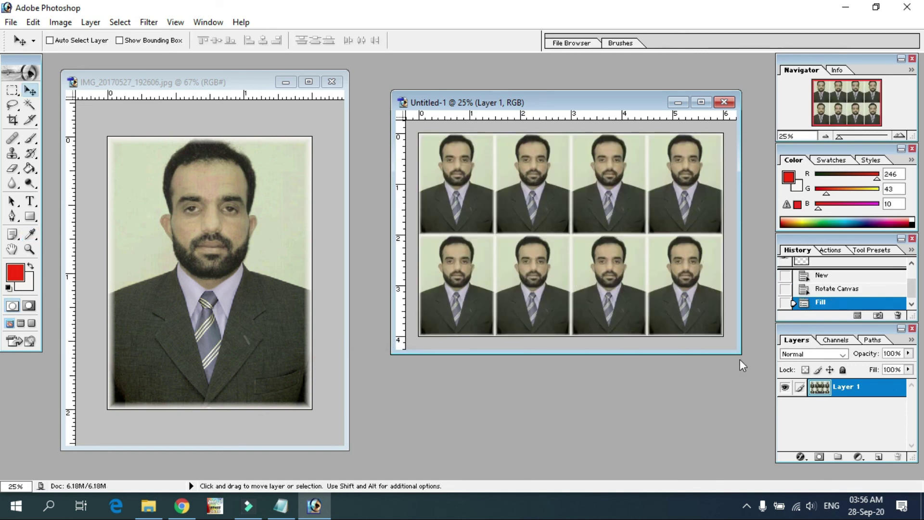
Enlarge the Untitled-1 window by dragging its corner, then maximize it
drag(740, 354, 756, 375)
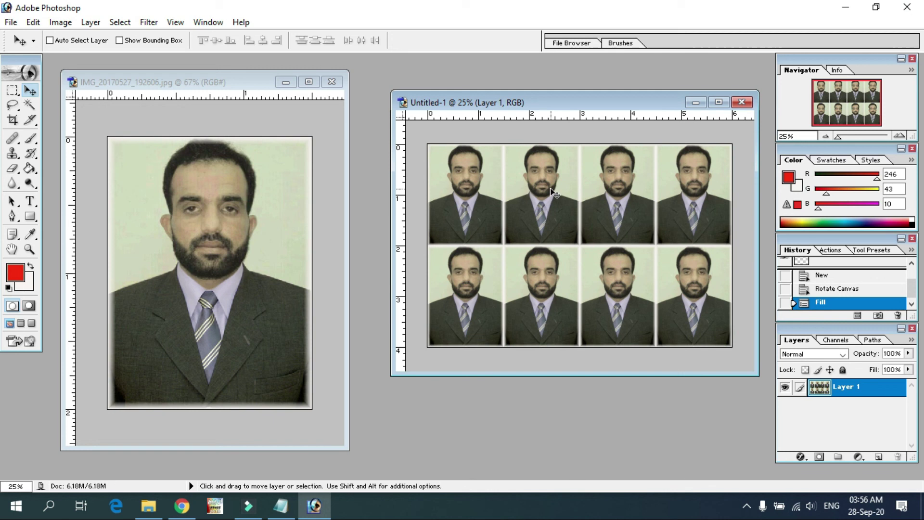
click(719, 102)
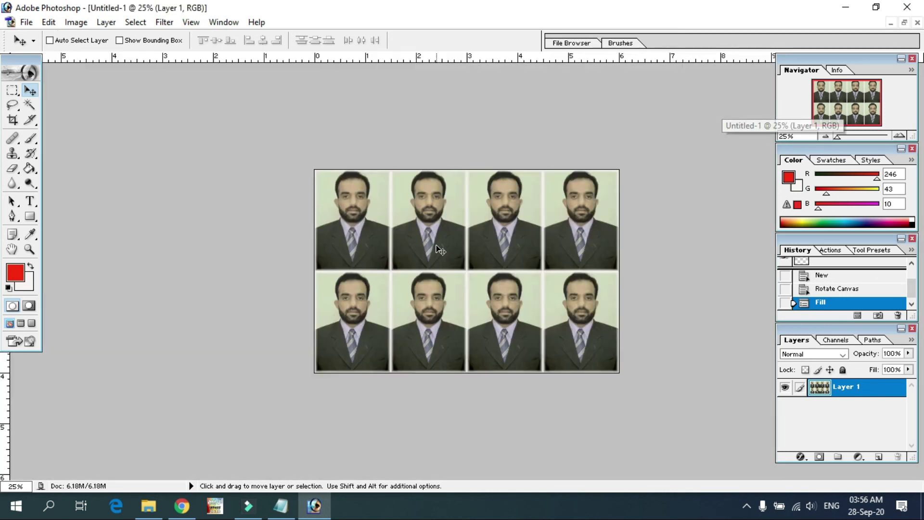